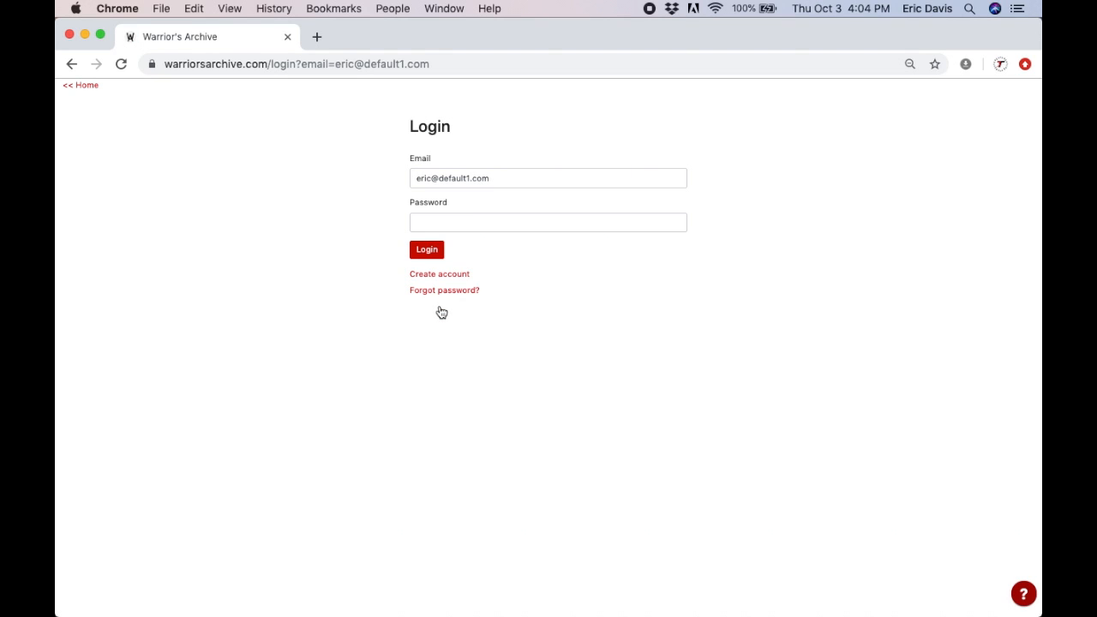
Step: Log in to Warrior's Archive with the account password
{"action": "left_click", "coordinate": [479, 220]}
{"action": "type", "text": "•••••••••••"}
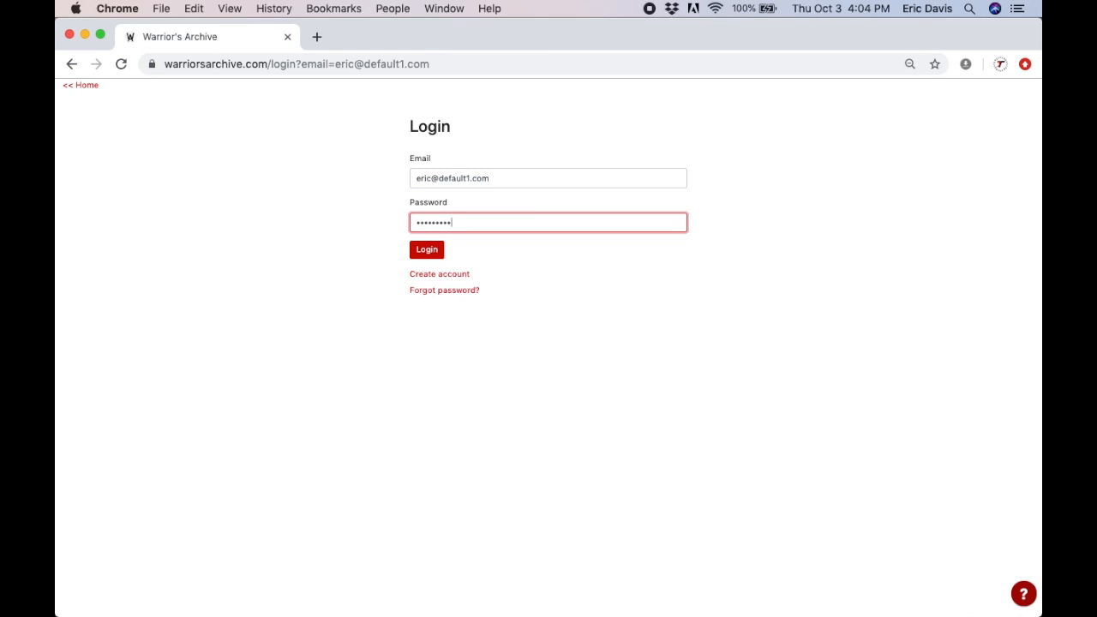
{"action": "left_click", "coordinate": [441, 250]}
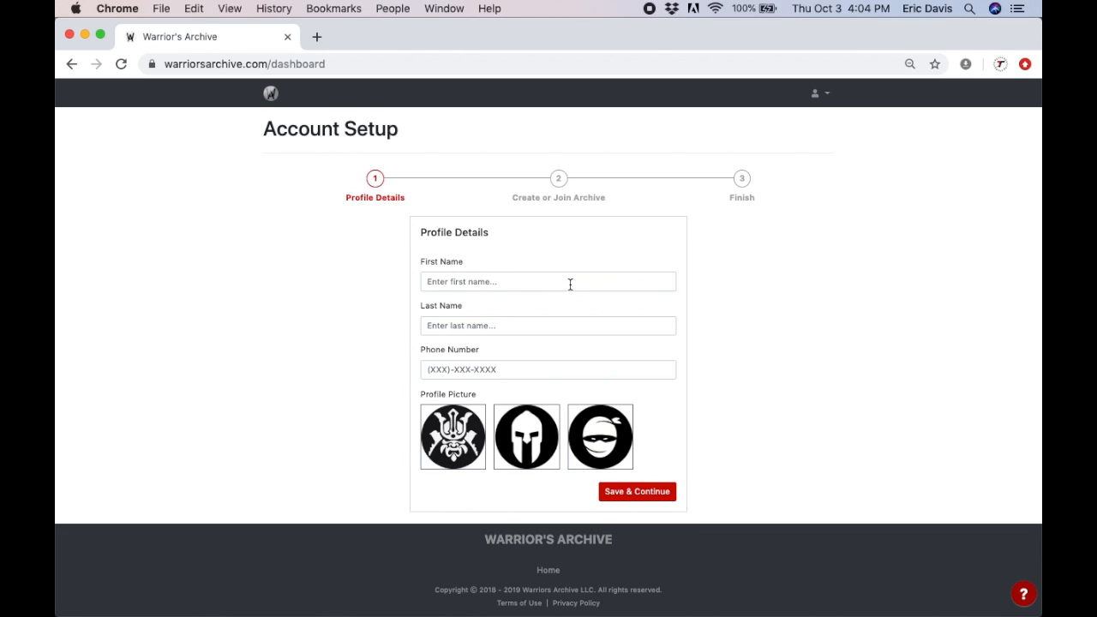
Step: Enter the user's first name, last name and phone number, and pick the spartan helmet picture
{"action": "left_click", "coordinate": [570, 284]}
{"action": "key", "text": "Tab"}
{"action": "key", "text": "Tab"}
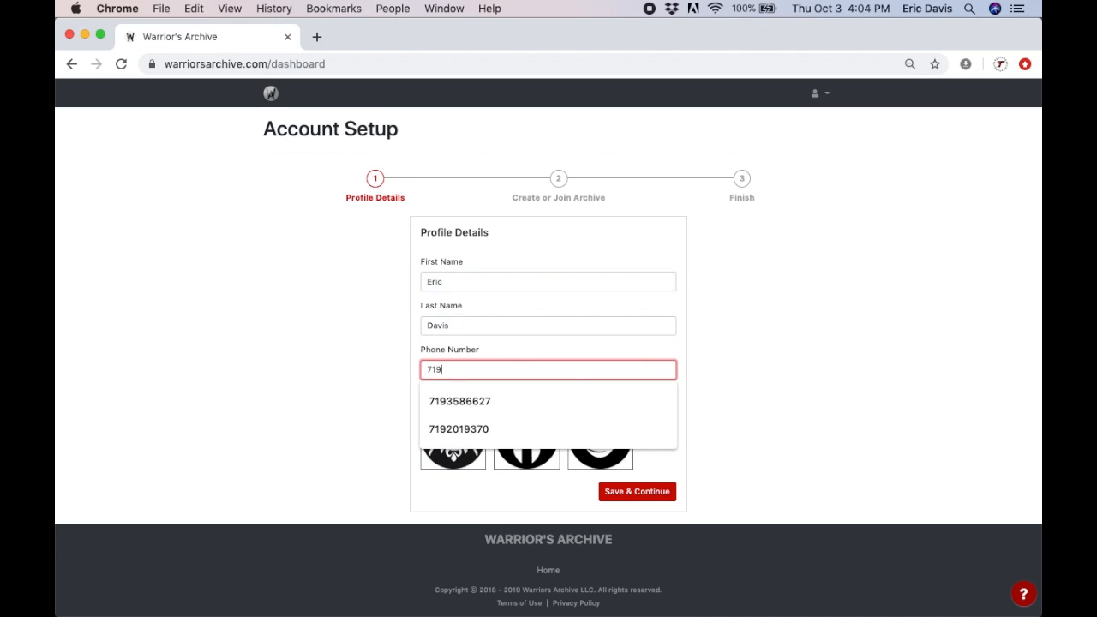
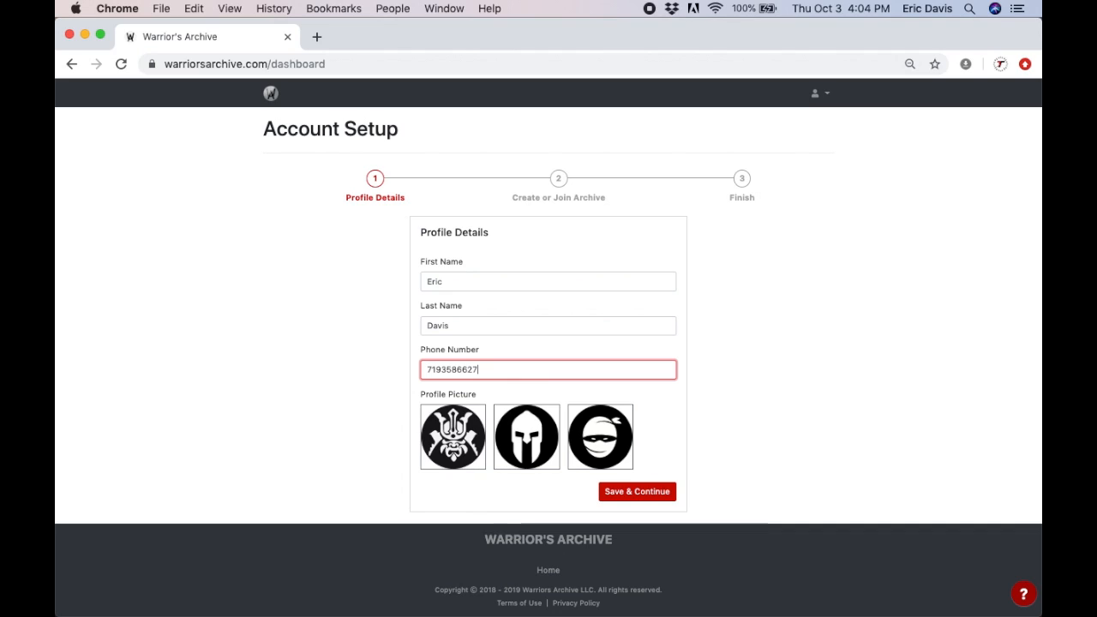
{"action": "left_click", "coordinate": [796, 353]}
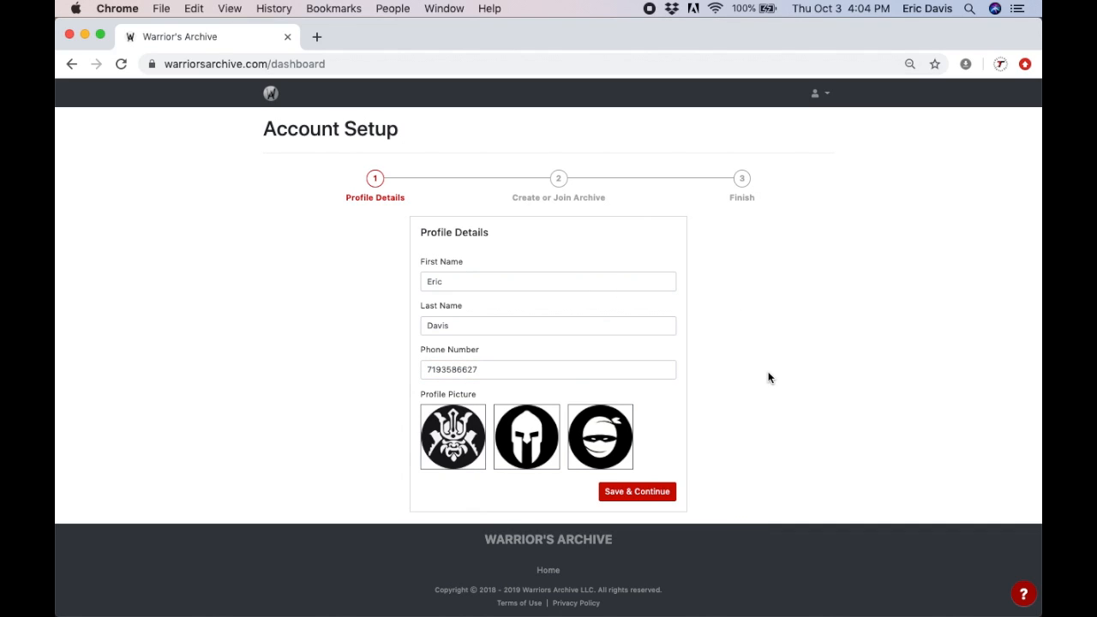
{"action": "left_click", "coordinate": [531, 461]}
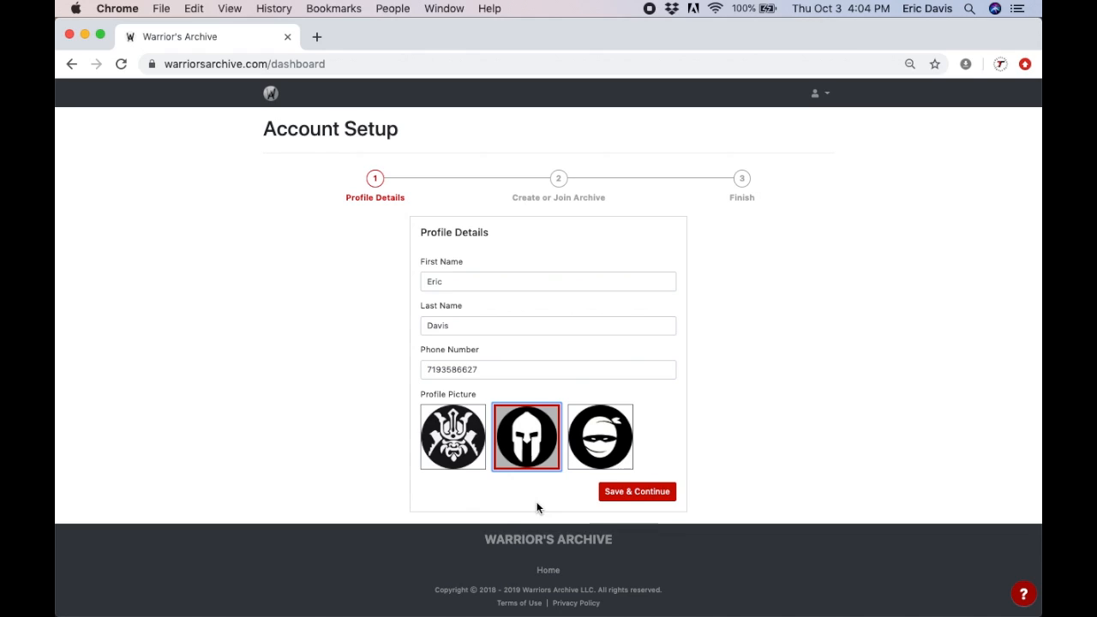
Step: Save the profile details and choose Create a New Archive under Studio Owners
{"action": "left_click", "coordinate": [629, 498]}
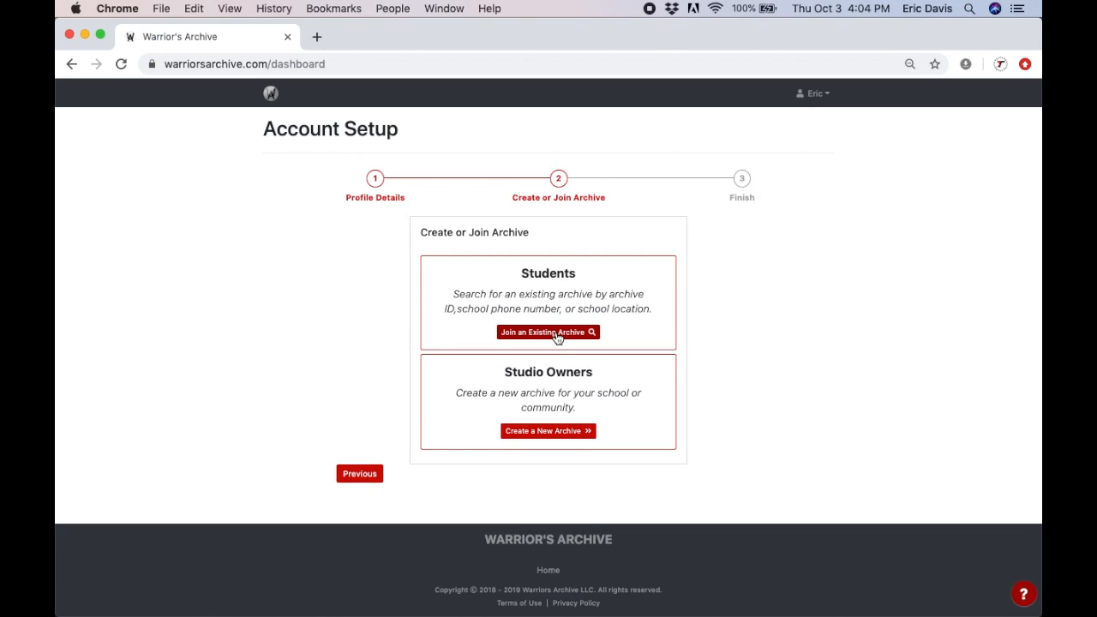
{"action": "left_click", "coordinate": [546, 433]}
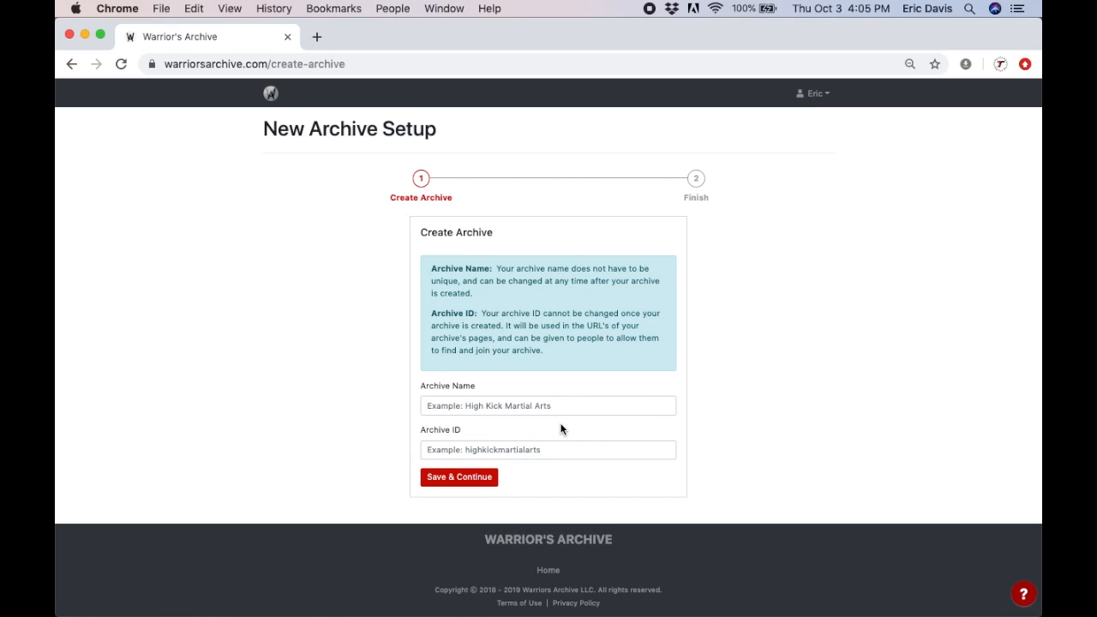
Step: Enter 'Erics Dojo' as Archive Name and 'ericsdojo' as Archive ID
{"action": "left_click", "coordinate": [501, 405]}
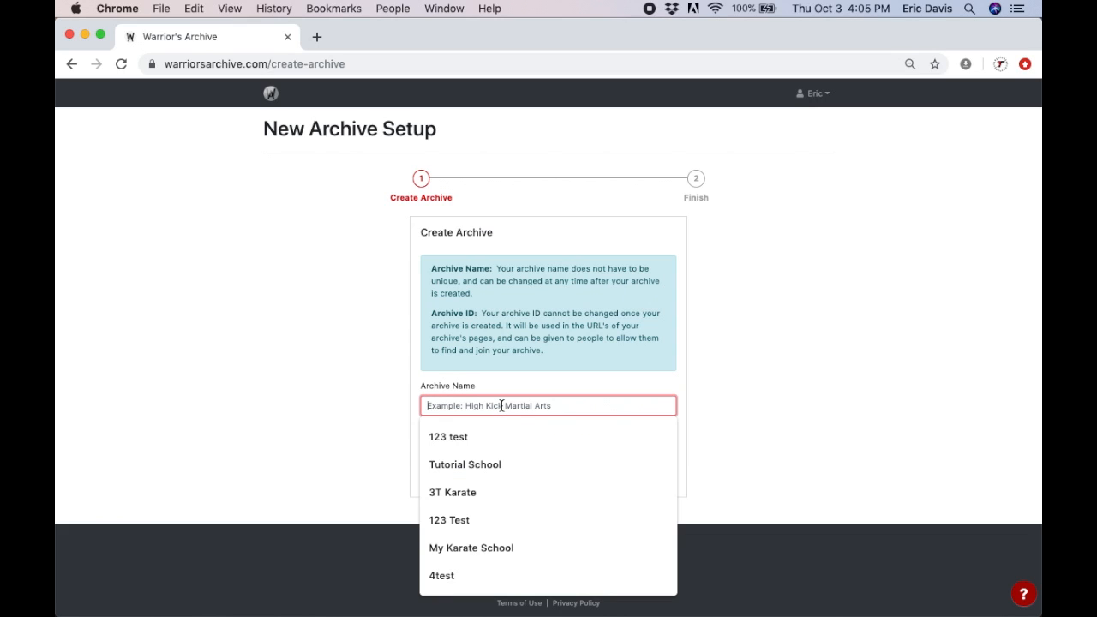
{"action": "type", "text": "Doj"}
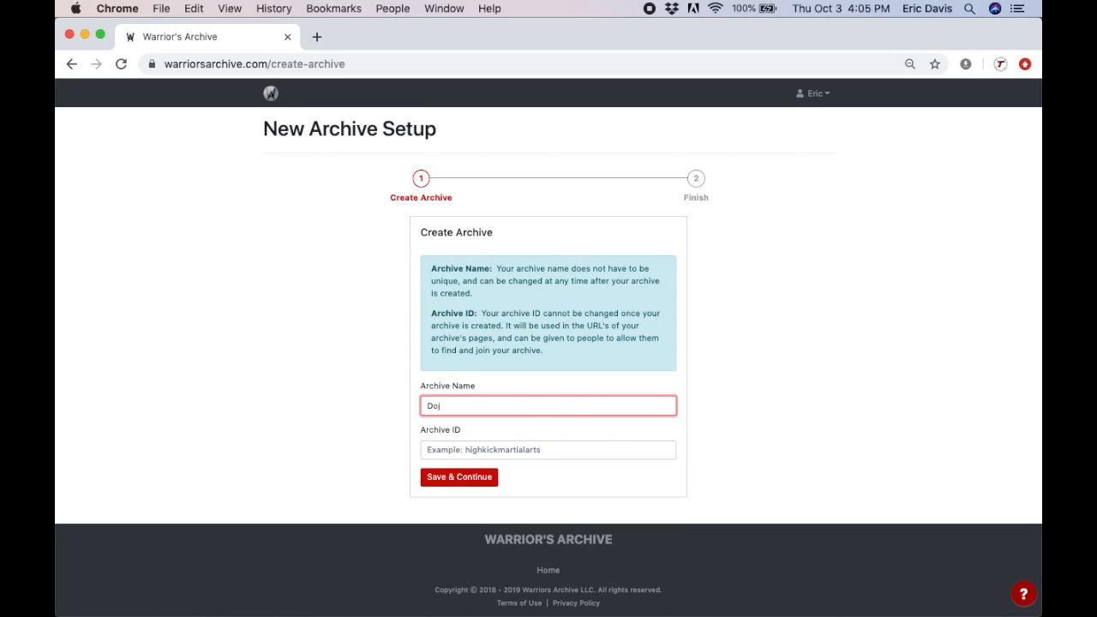
{"action": "key", "text": "BackSpace"}
{"action": "key", "text": "BackSpace"}
{"action": "key", "text": "BackSpace"}
{"action": "type", "text": "Eric sDojo"}
{"action": "left_click", "coordinate": [481, 451]}
{"action": "left_click", "coordinate": [757, 442]}
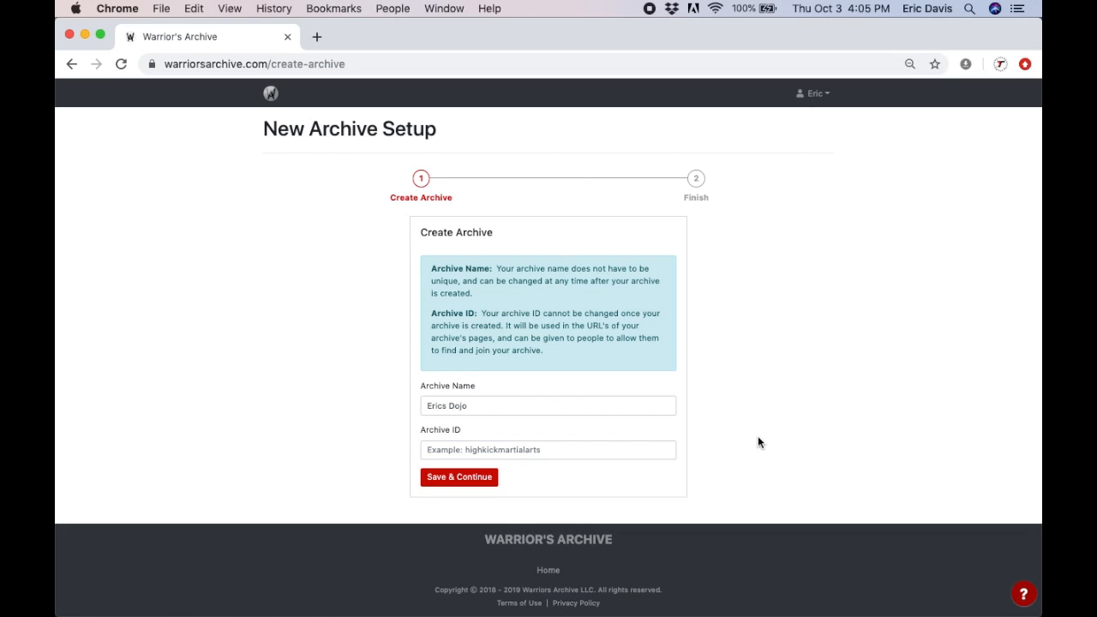
{"action": "left_click", "coordinate": [639, 451]}
{"action": "type", "text": "ericsdojo"}
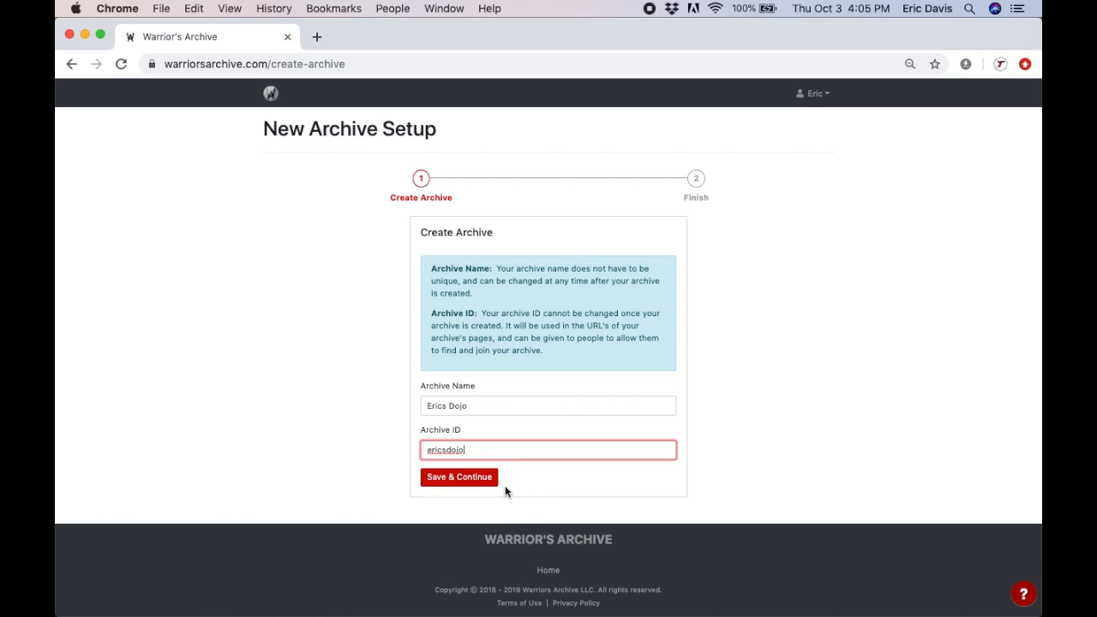
Step: Save the new Erics Dojo archive and proceed to its setup checklist
{"action": "left_click", "coordinate": [482, 480]}
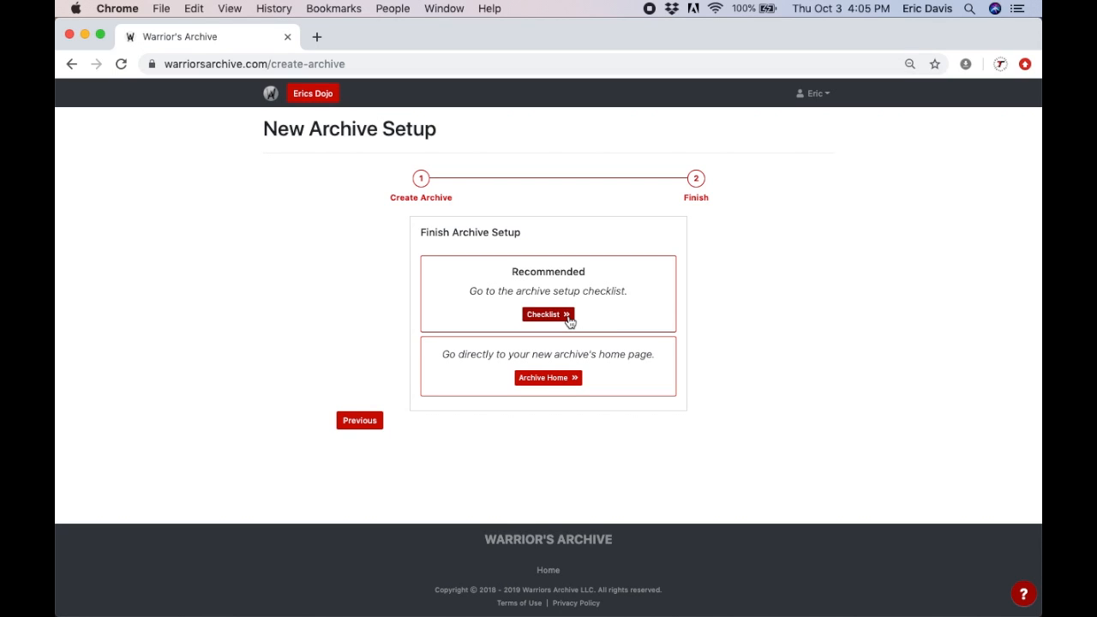
{"action": "left_click", "coordinate": [546, 315]}
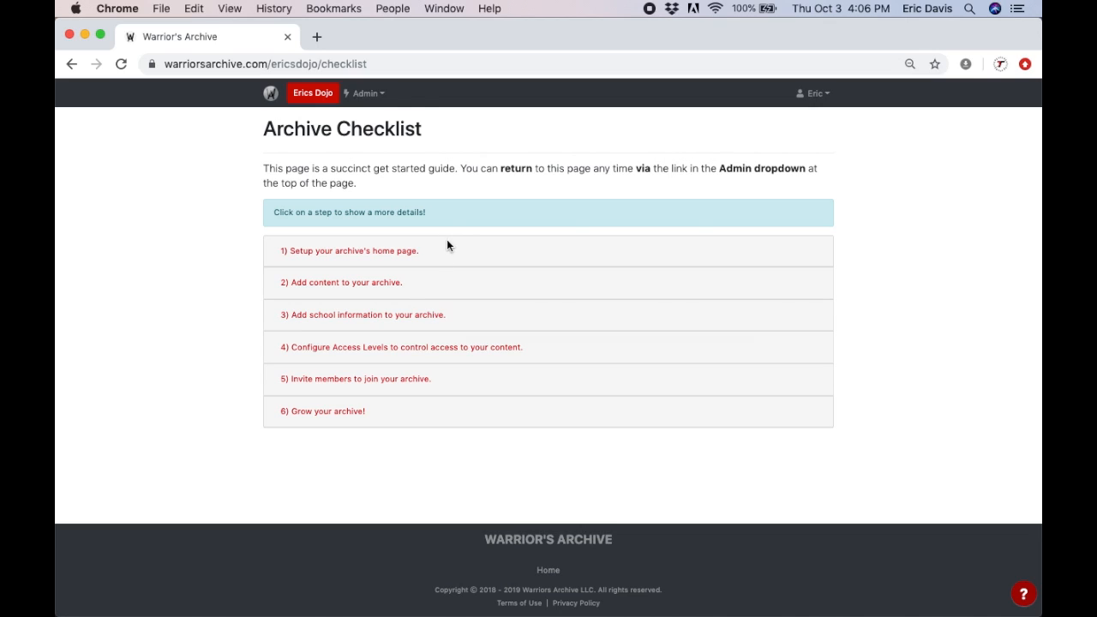
Step: Expand checklist step 1, 'Setup your archive's home page'
{"action": "left_click", "coordinate": [411, 251]}
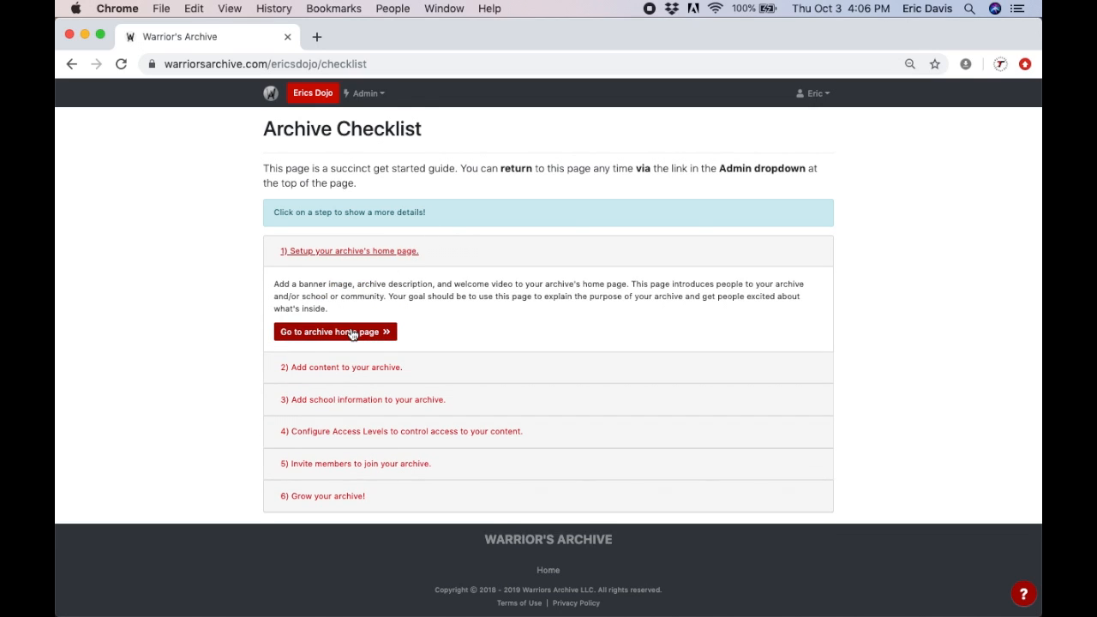
Step: Go to the Erics Dojo home page from checklist step 1
{"action": "left_click", "coordinate": [350, 332]}
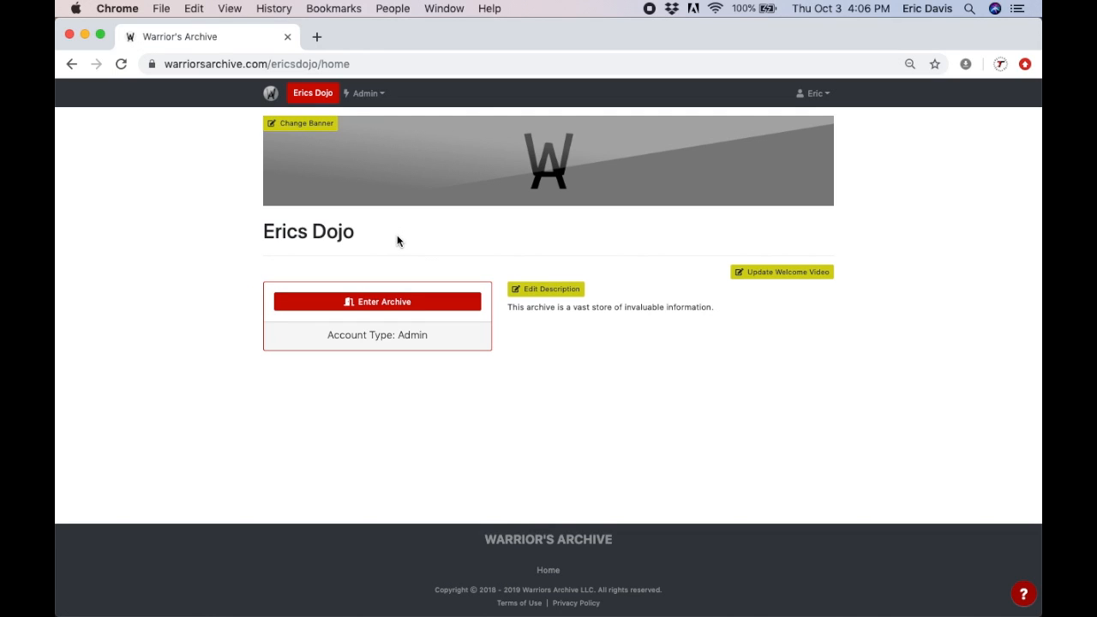
Step: Enter the Erics Dojo archive to its Browse Archive page, then open and close the Admin menu
{"action": "left_click", "coordinate": [375, 303]}
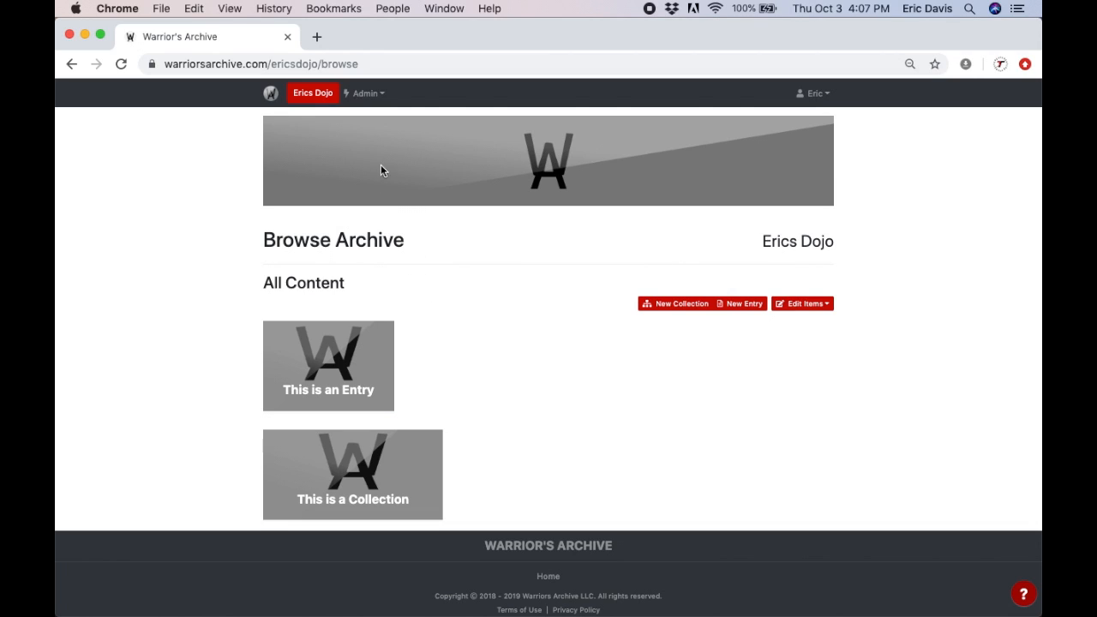
{"action": "left_click", "coordinate": [374, 94]}
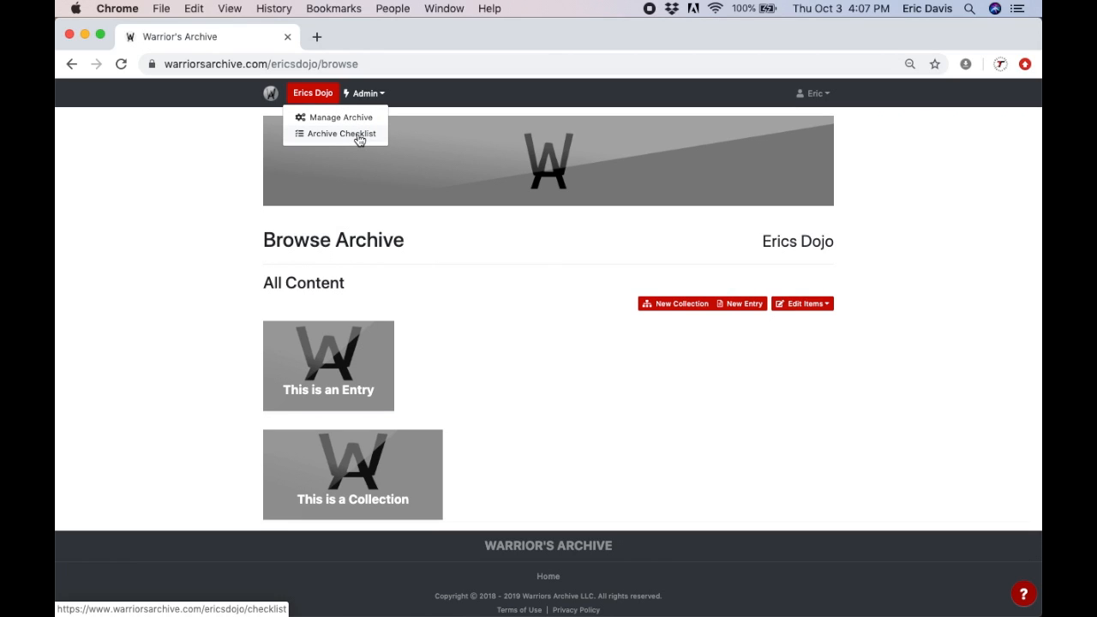
{"action": "left_click", "coordinate": [444, 280]}
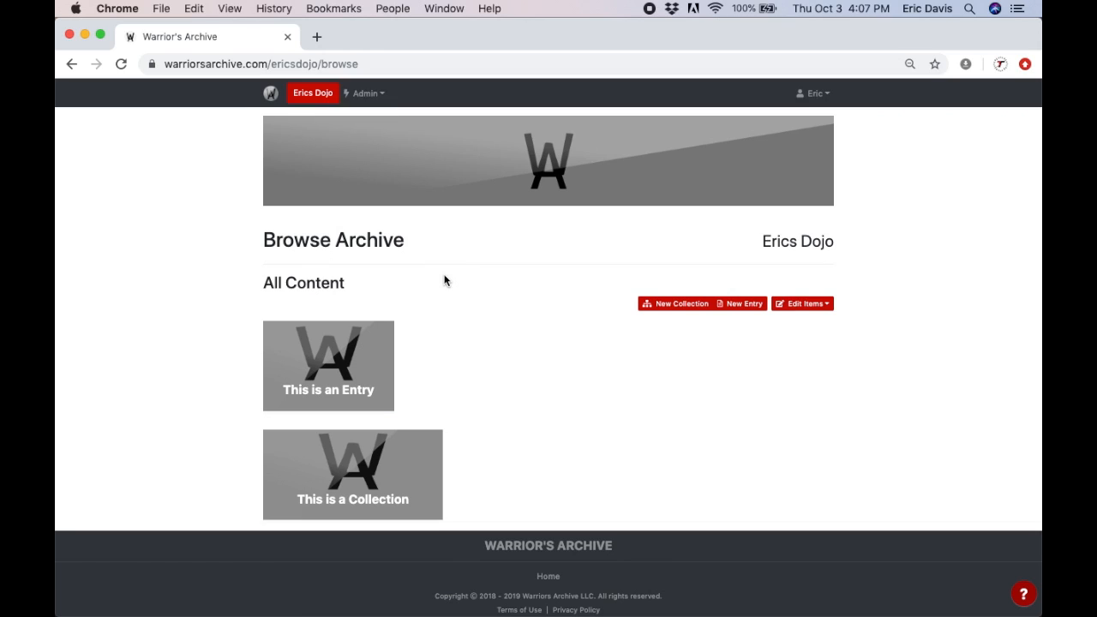